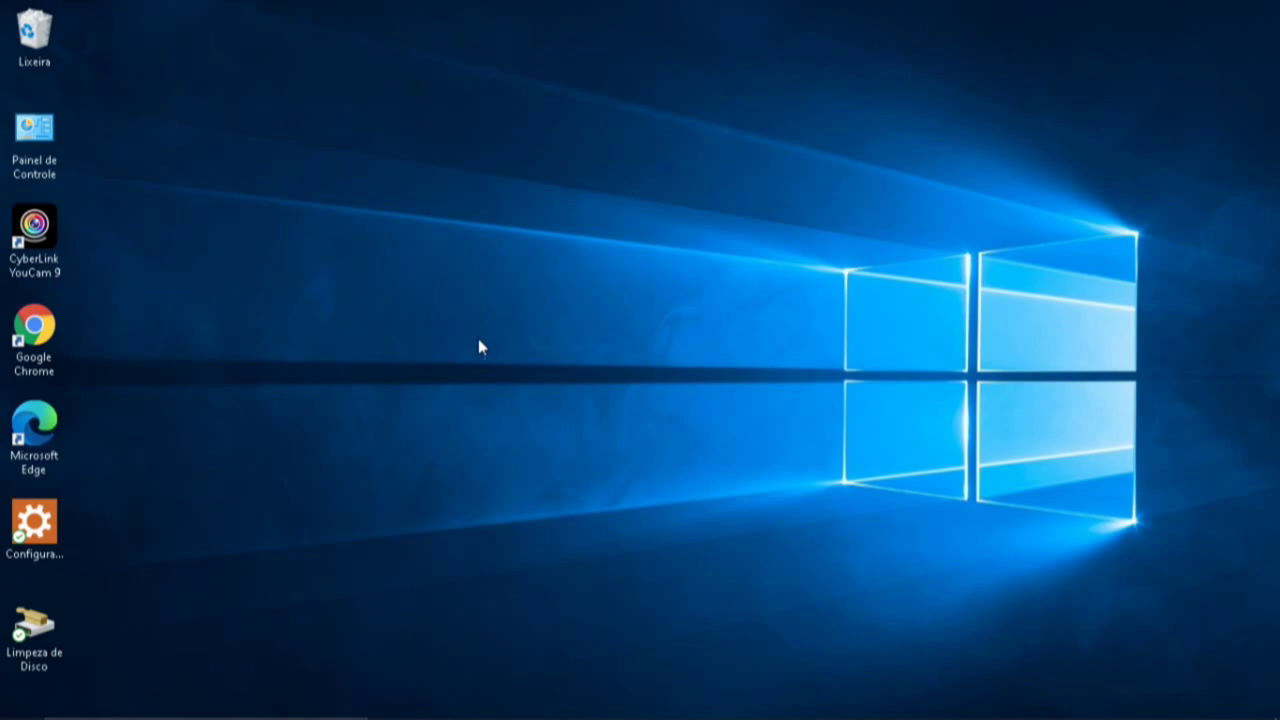
# Open the on-screen keyboard and try Fn in combination with the right and left arrow keys.
pyautogui.press('ctrl+super+o')
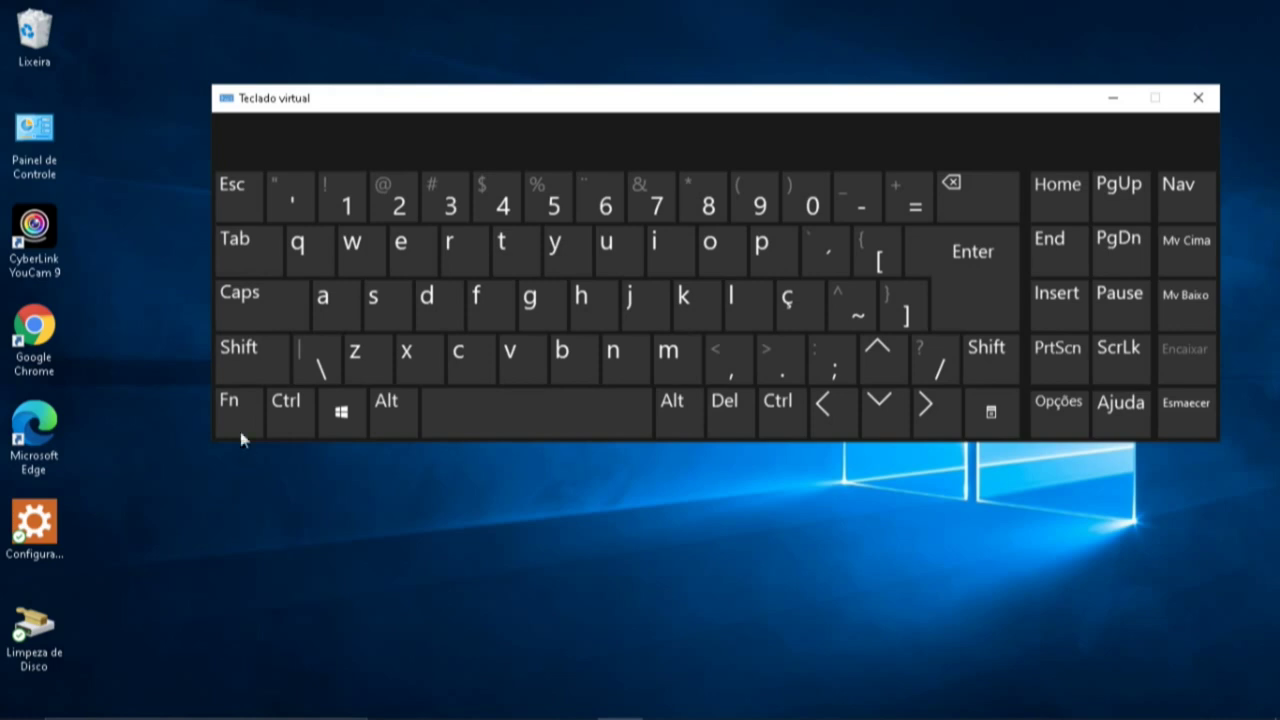
pyautogui.click(242, 420)
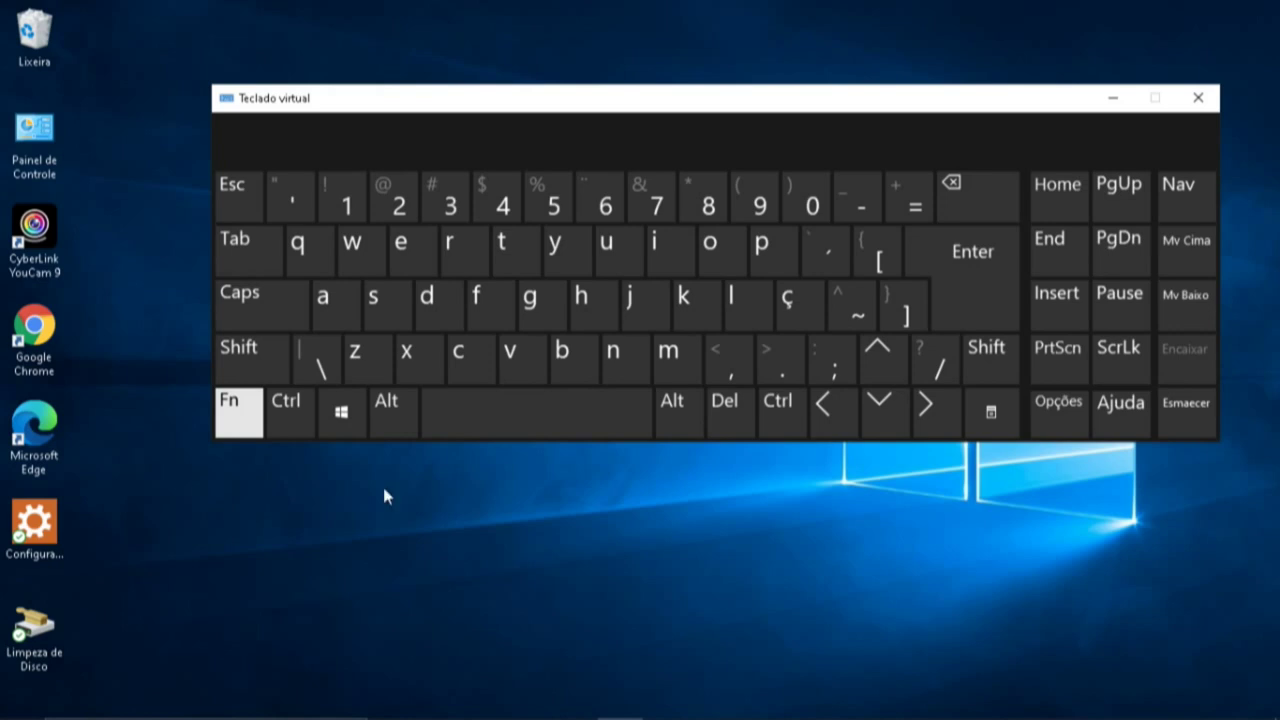
pyautogui.click(940, 418)
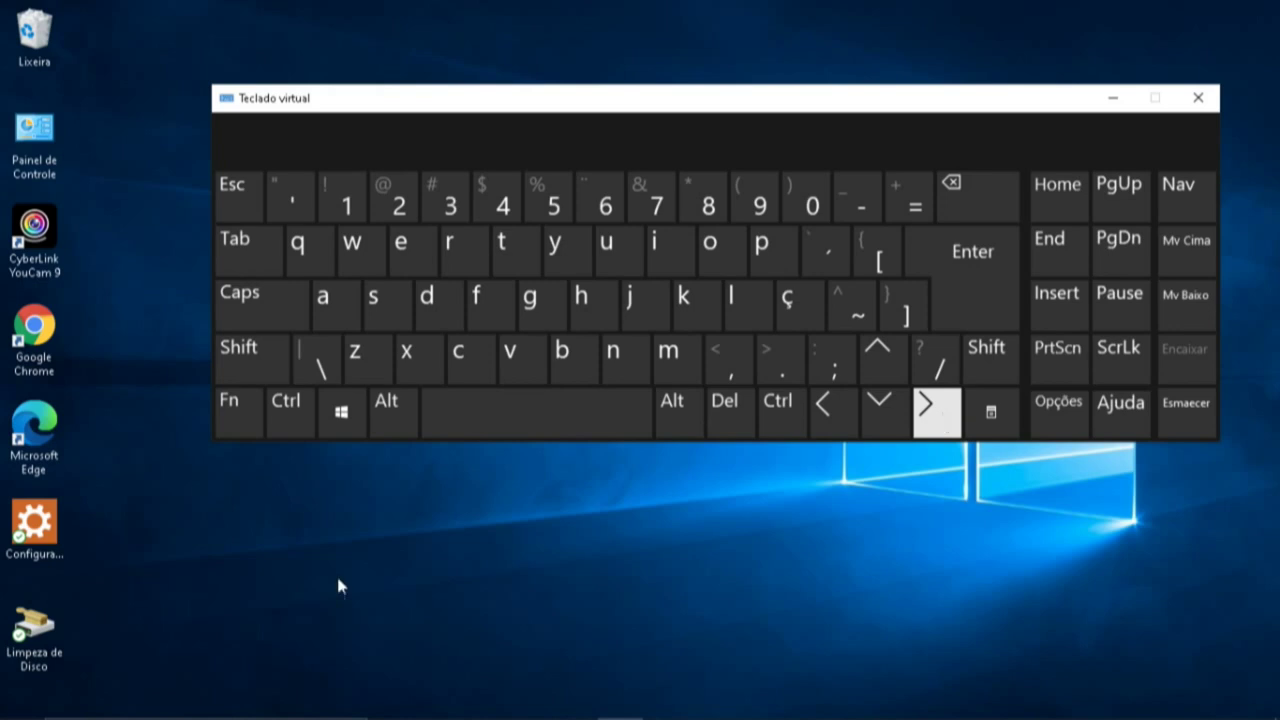
pyautogui.click(237, 428)
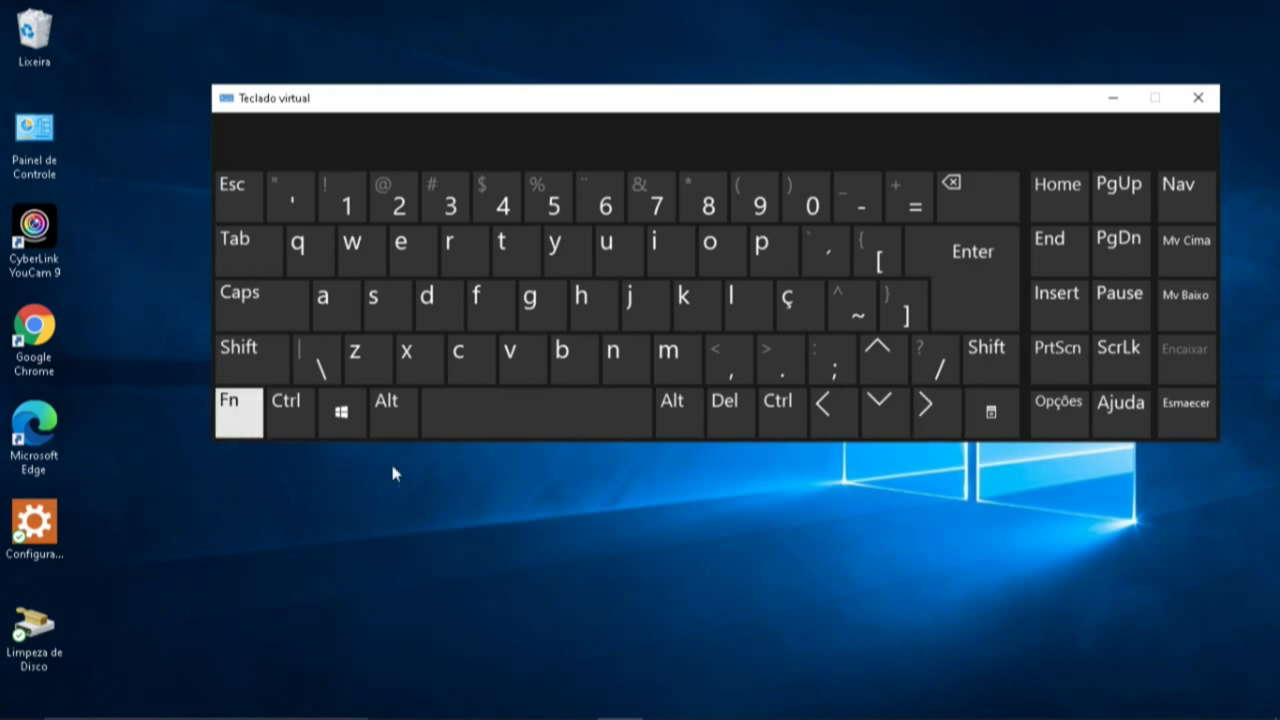
pyautogui.click(840, 420)
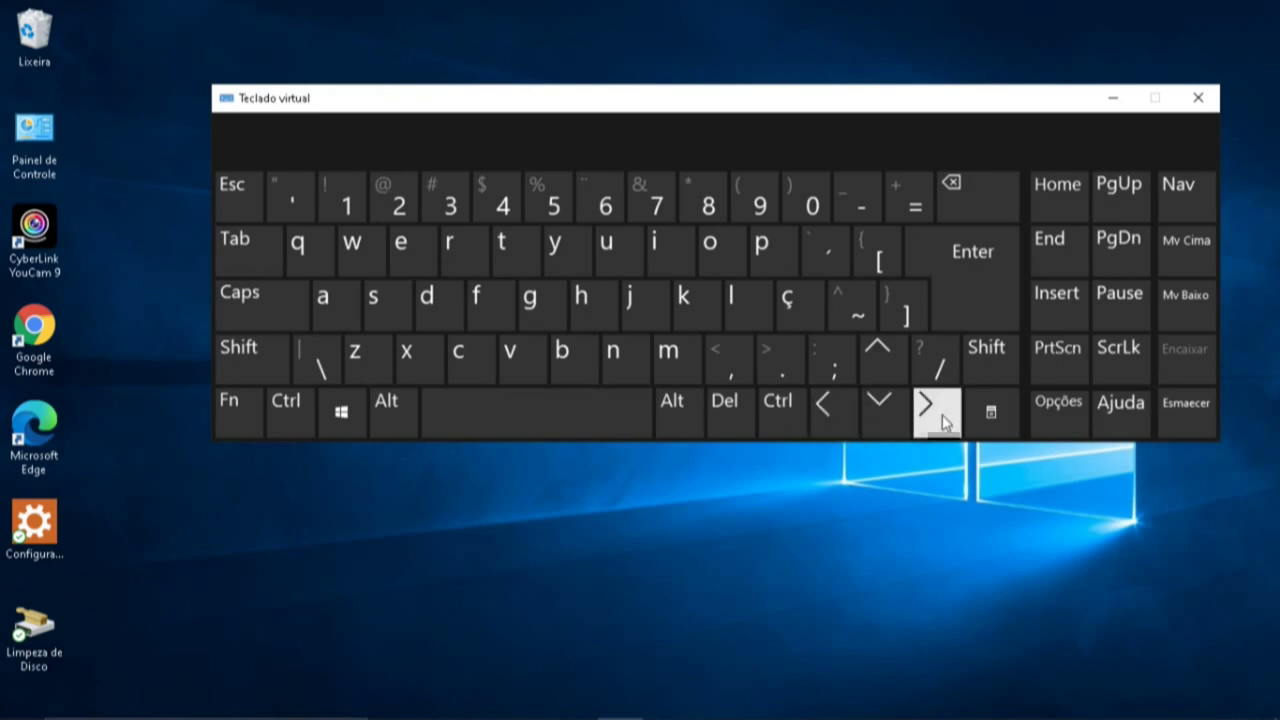
pyautogui.click(243, 424)
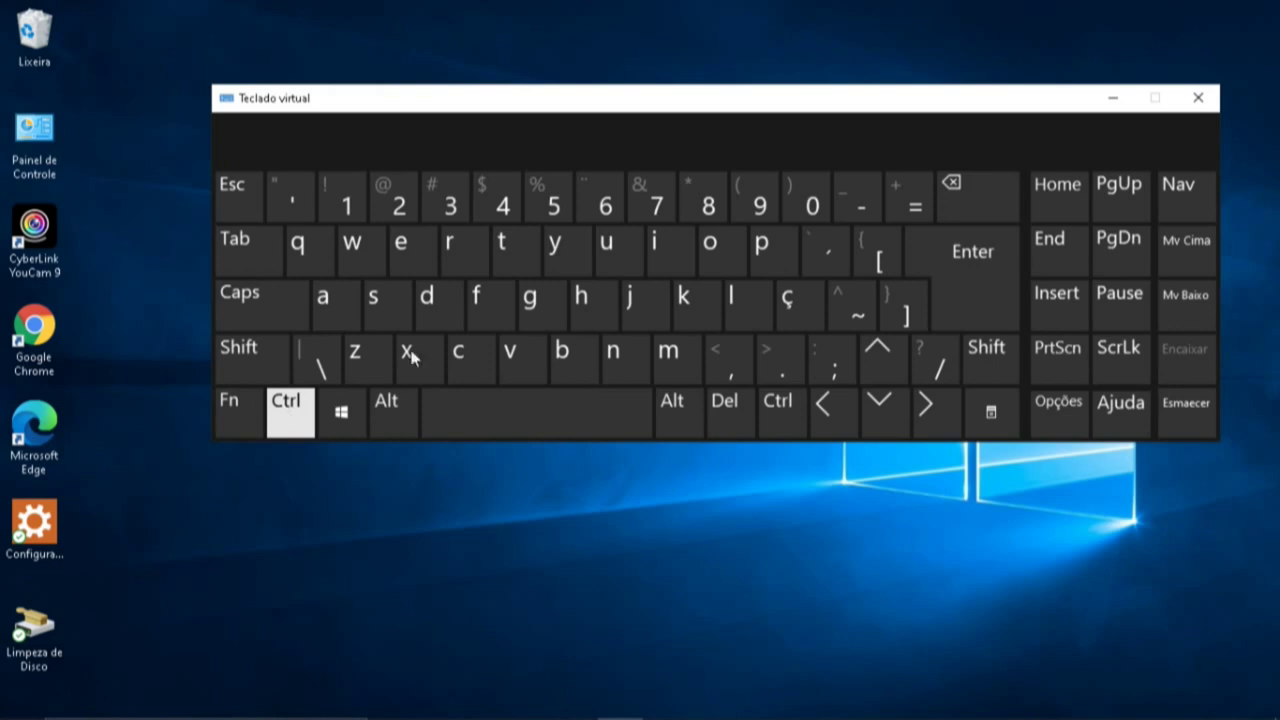
# Demonstrate the Ctrl and Windows modifiers on the on-screen keyboard together with the plus and minus keys.
pyautogui.press('ctrl+super')
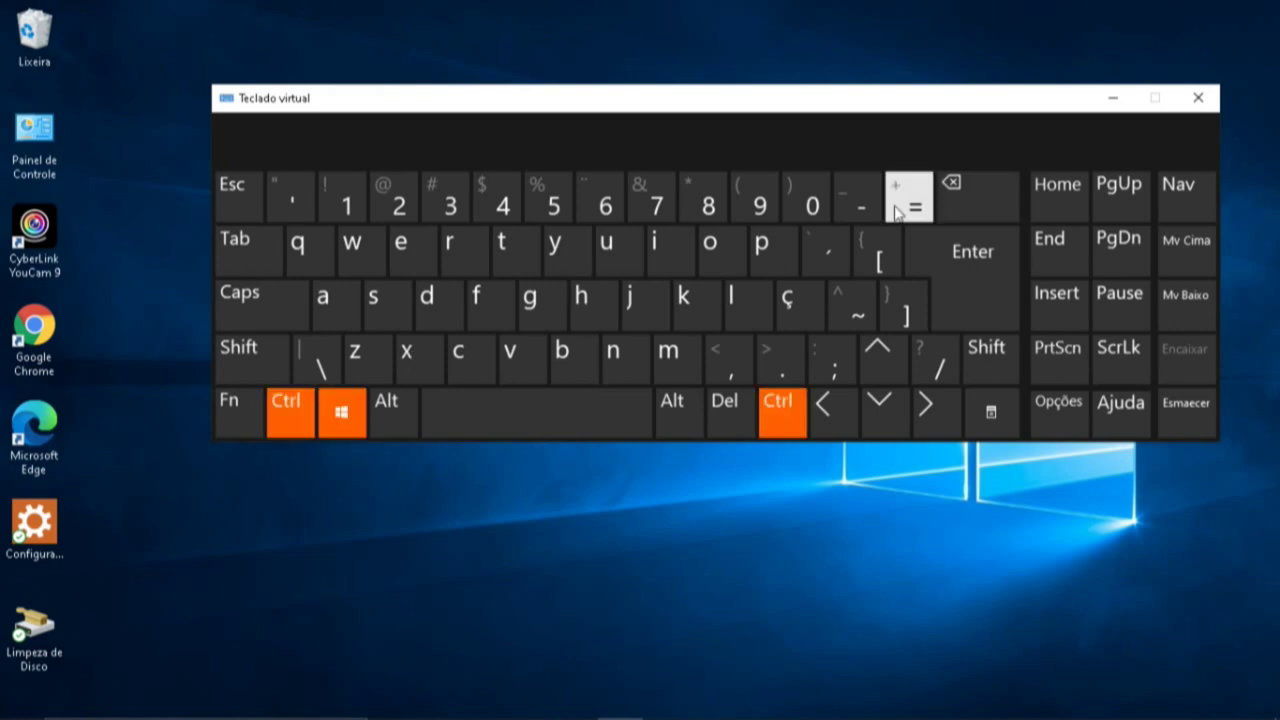
pyautogui.click(897, 211)
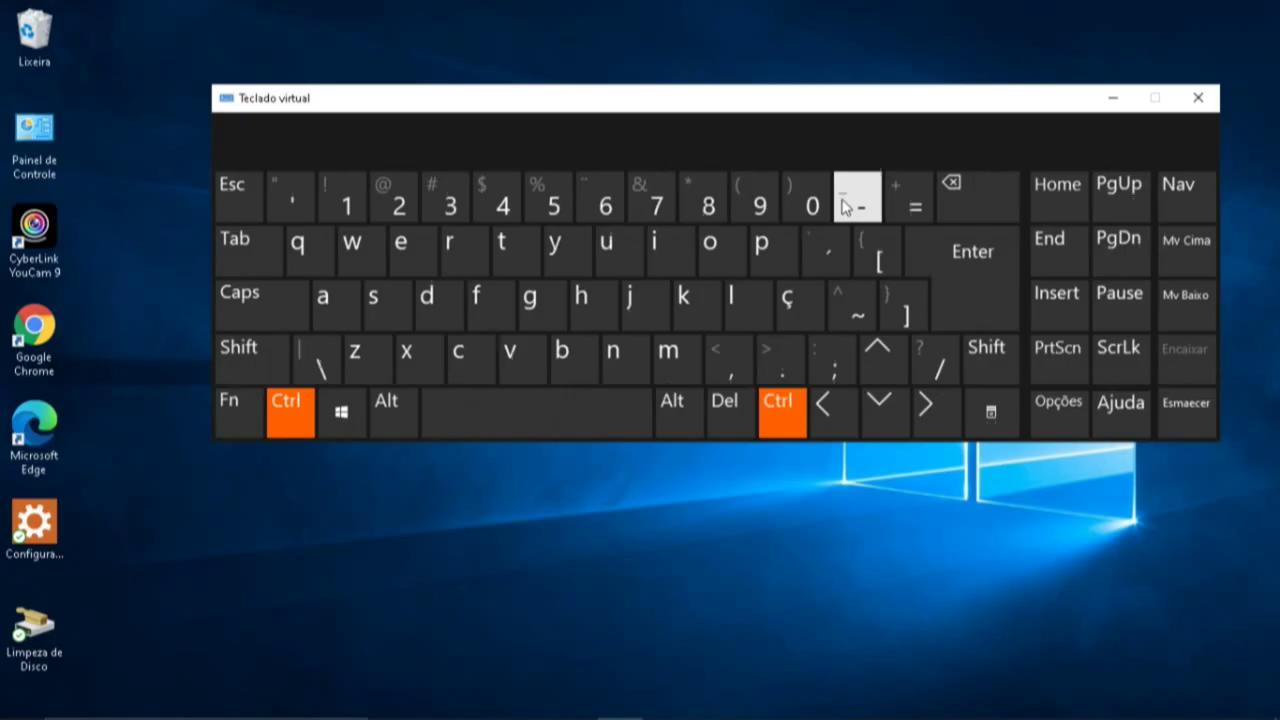
pyautogui.click(792, 196)
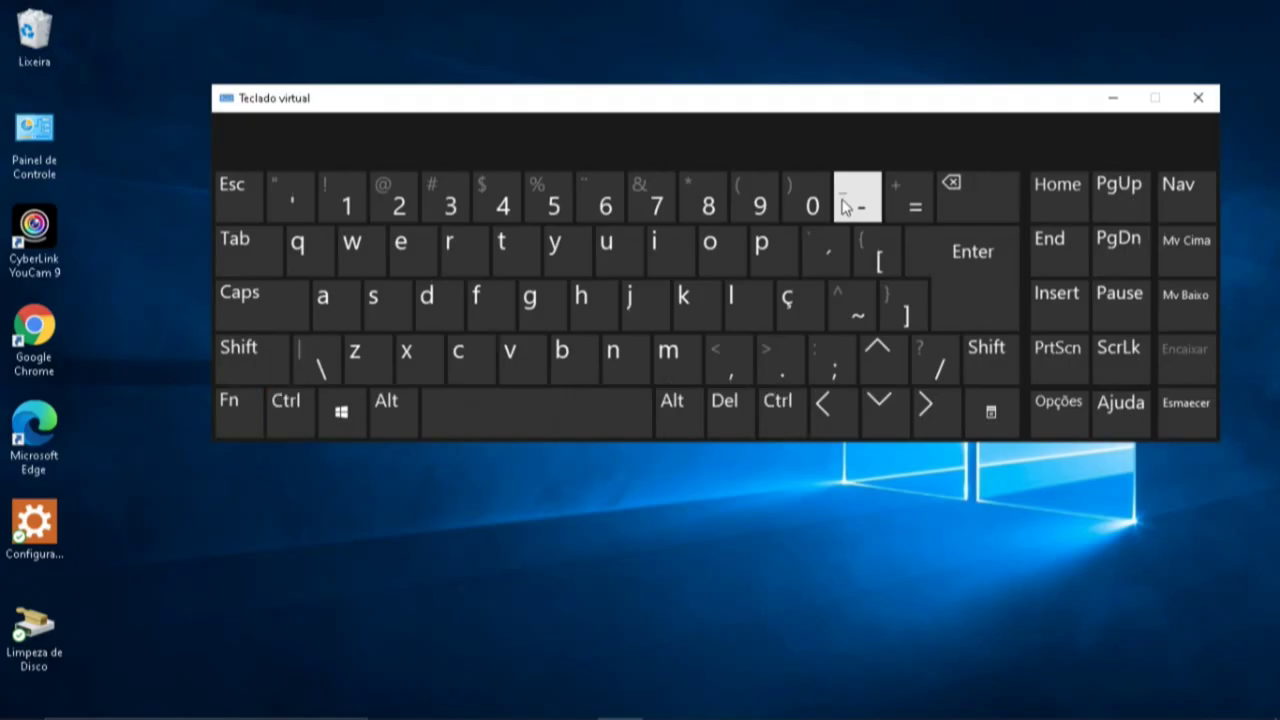
pyautogui.press('ctrl')
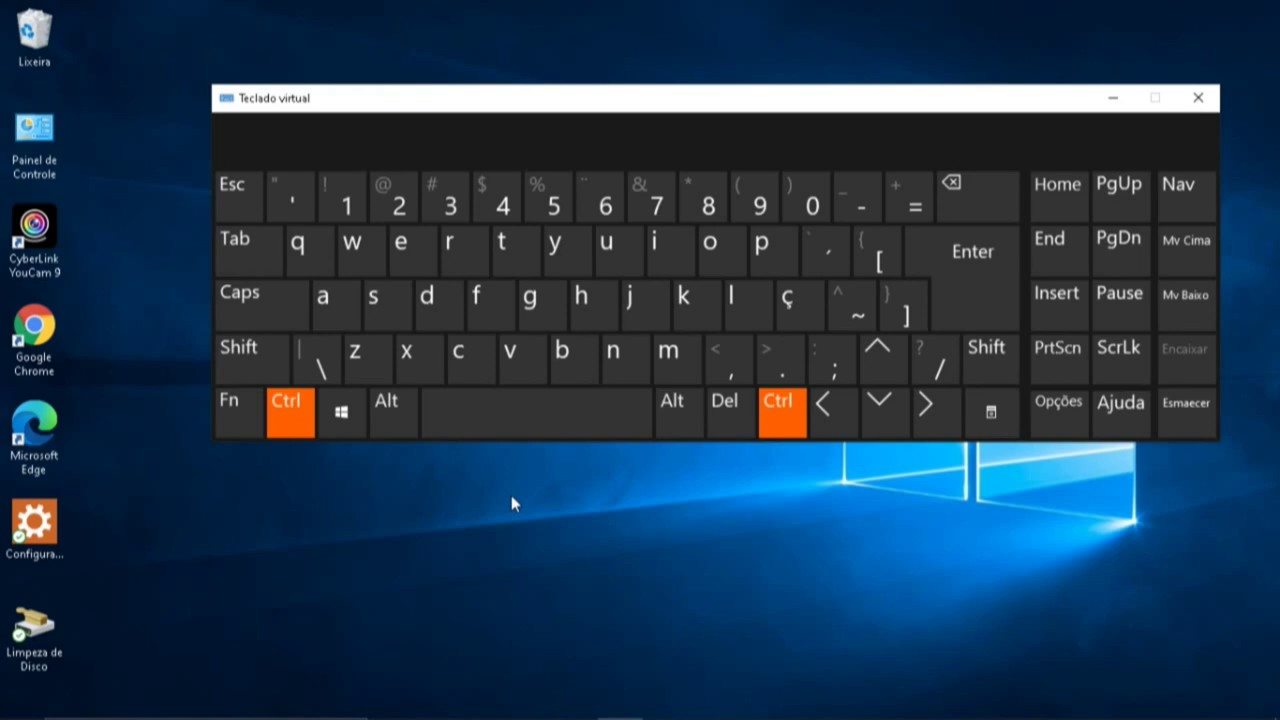
pyautogui.click(297, 419)
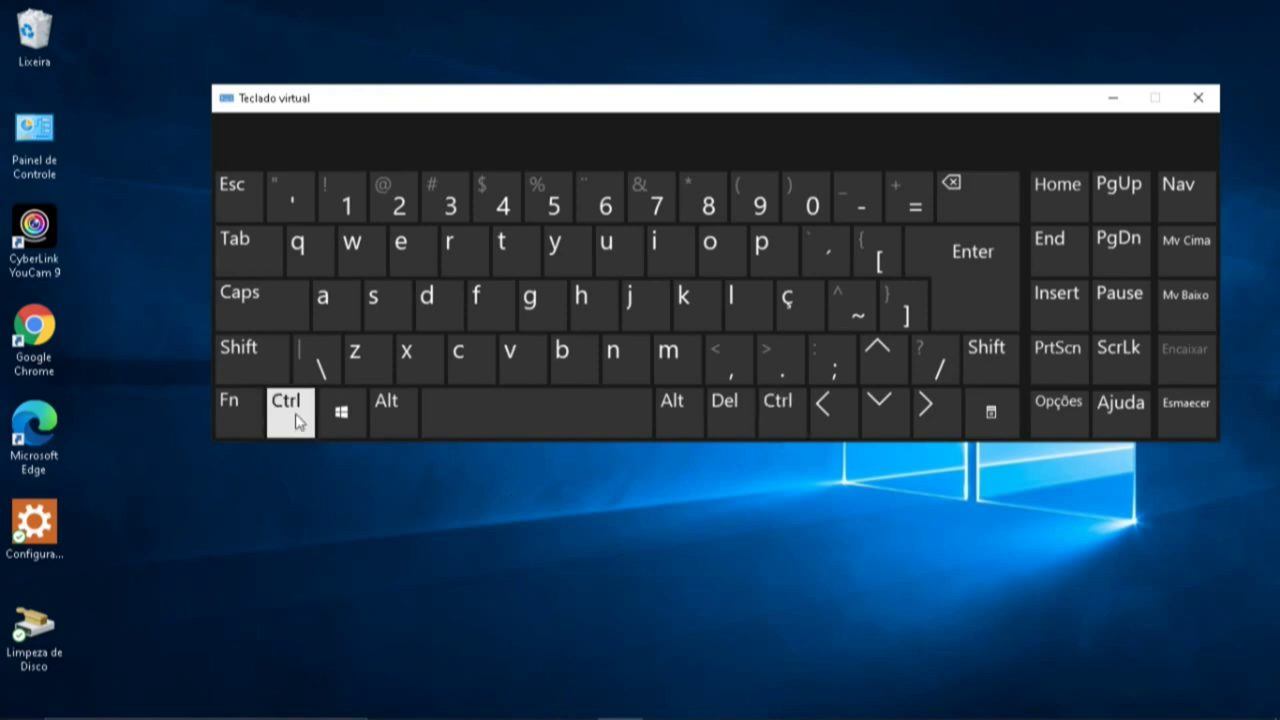
pyautogui.click(297, 419)
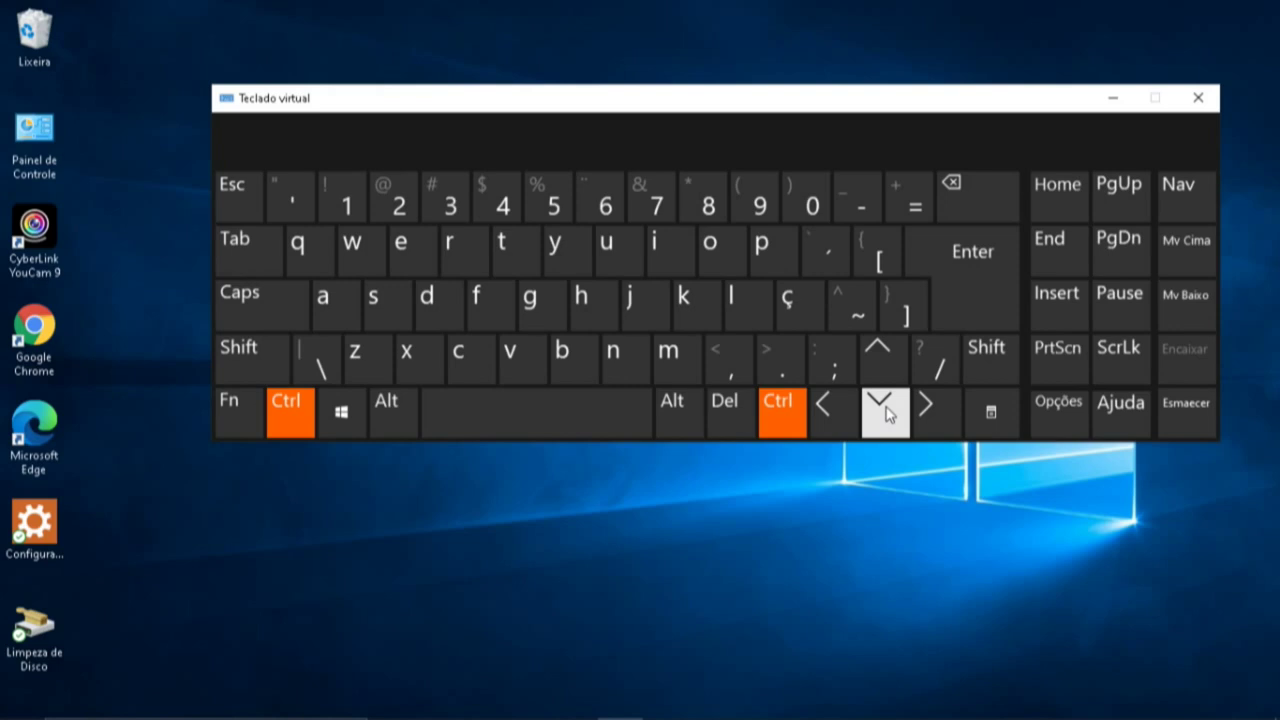
# Switch the on-screen keyboard to its function keys with Fn and try F8.
pyautogui.click(239, 412)
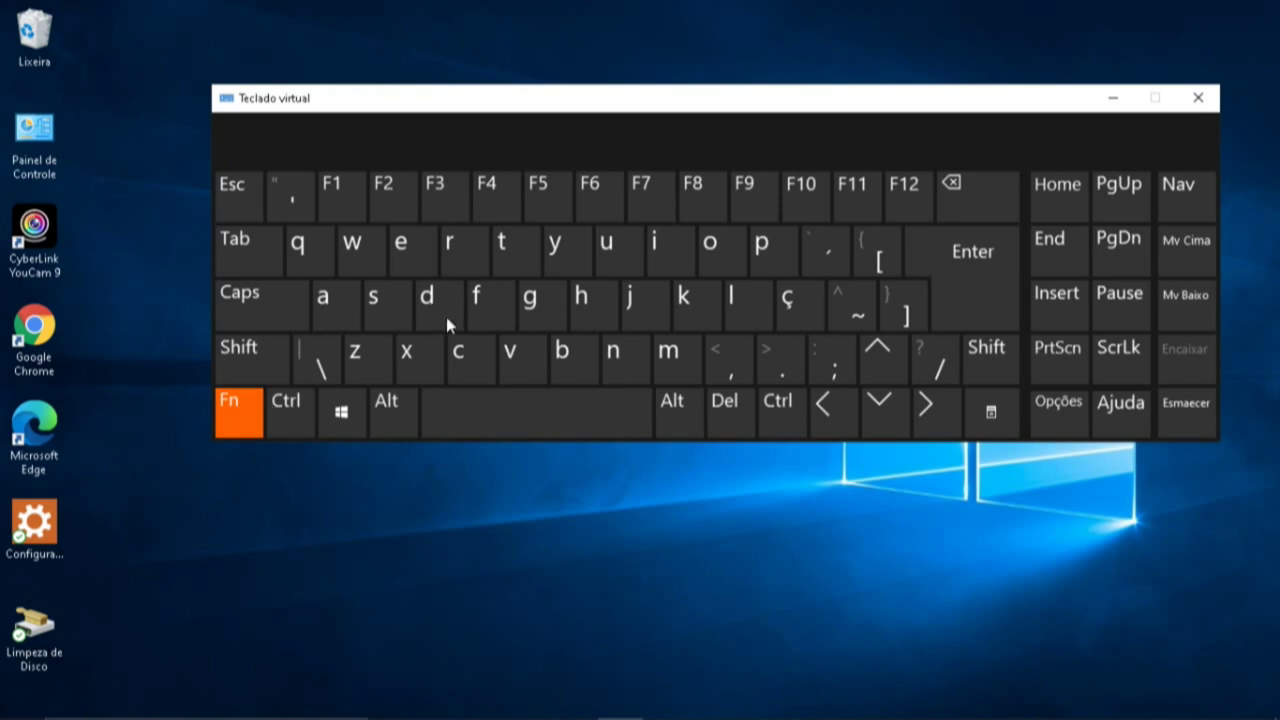
pyautogui.click(695, 206)
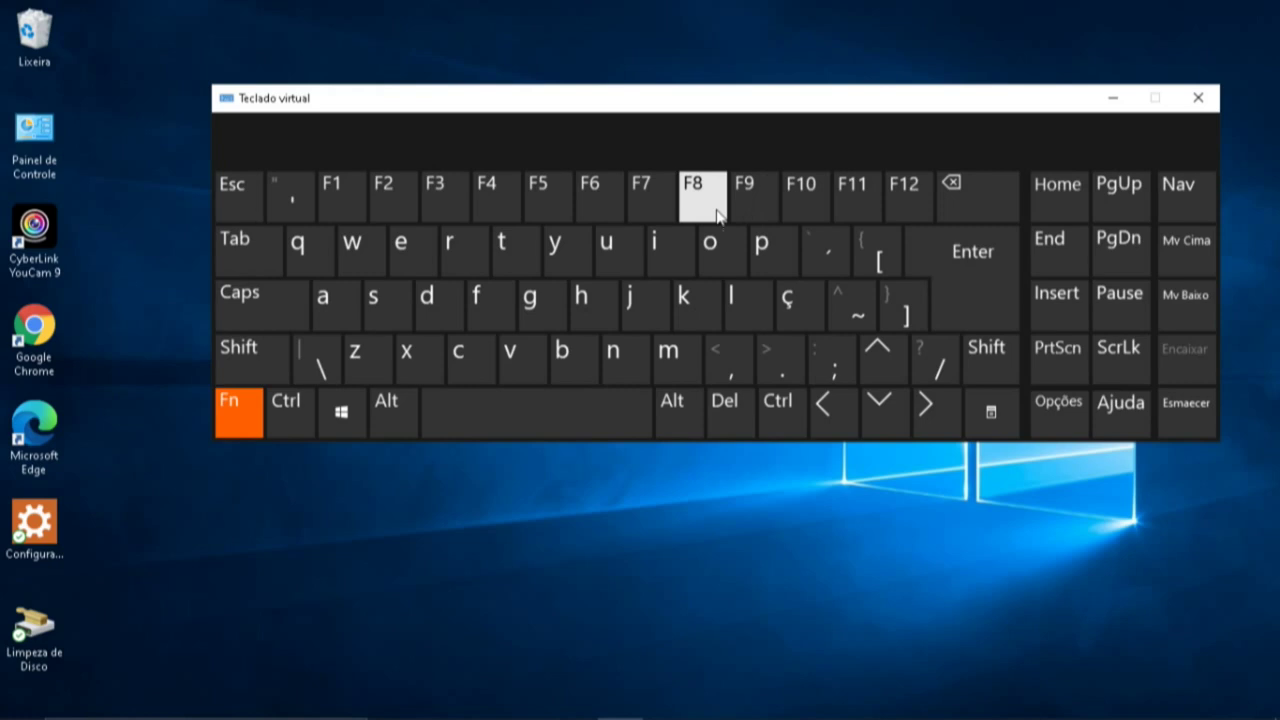
pyautogui.click(718, 212)
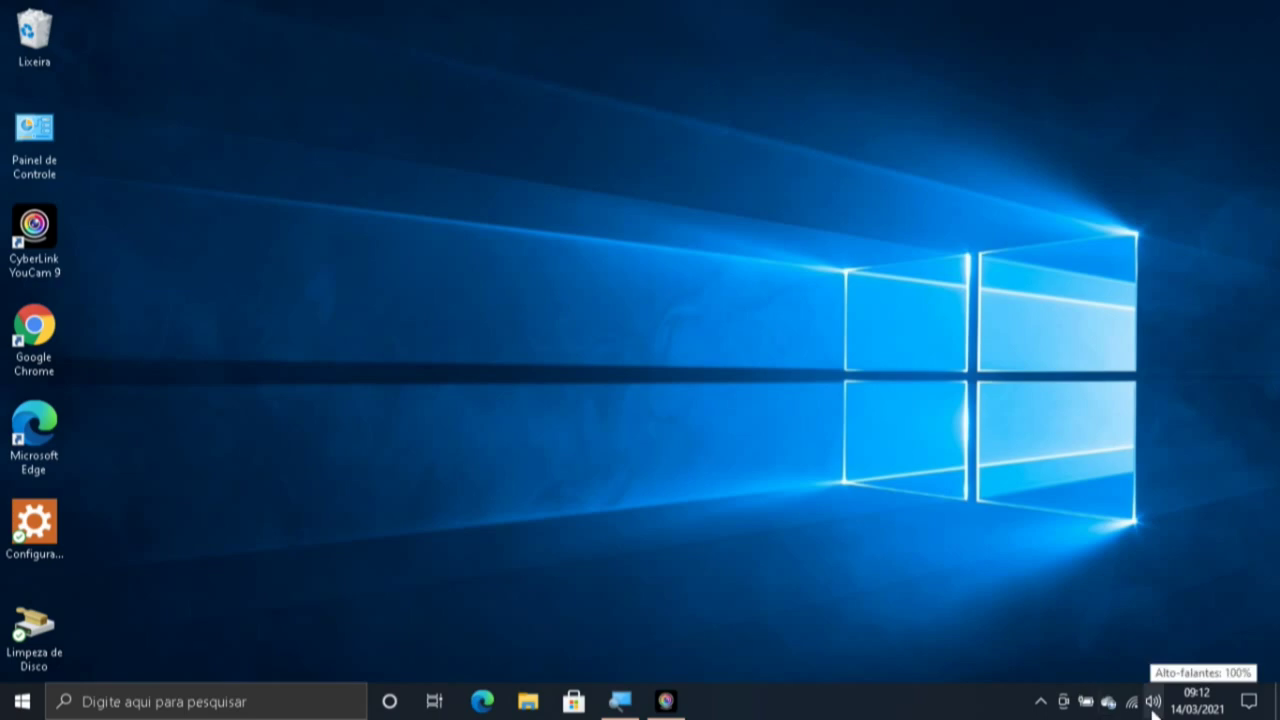
# Open the speaker volume control, lower the volume to 97, raise it back to 100 and dismiss the control.
pyautogui.press('Tab')
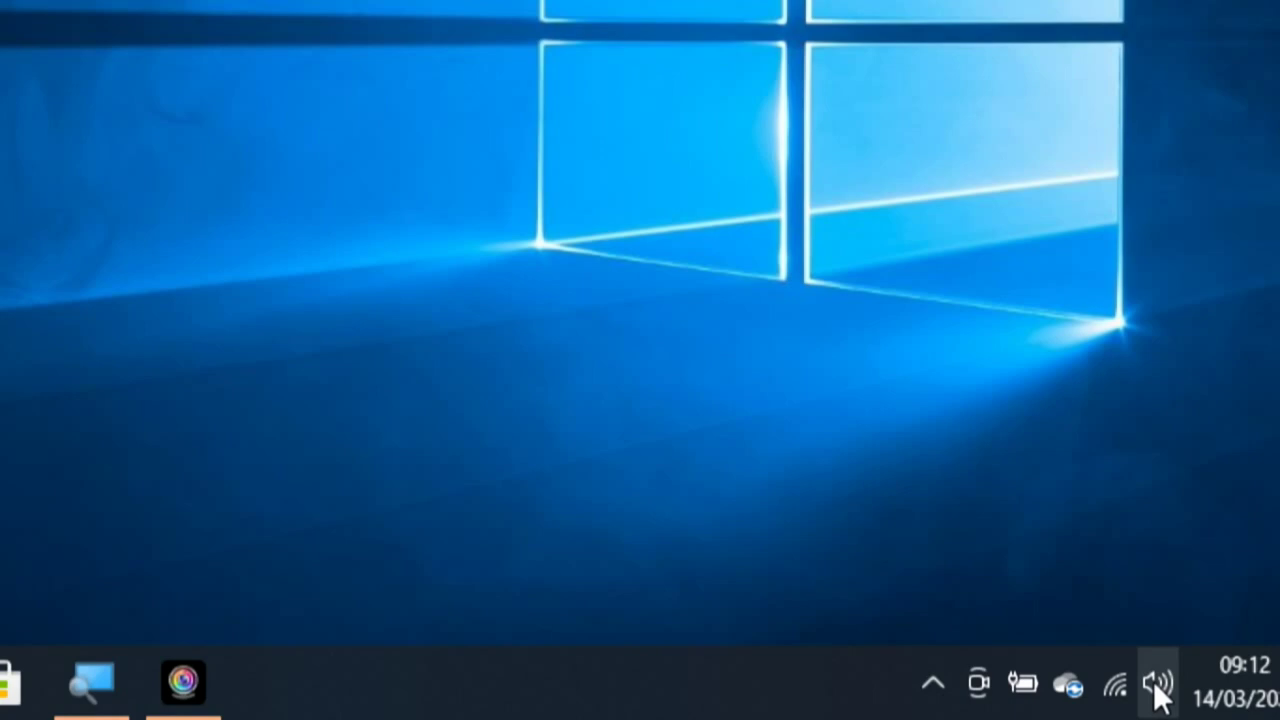
pyautogui.click(1153, 704)
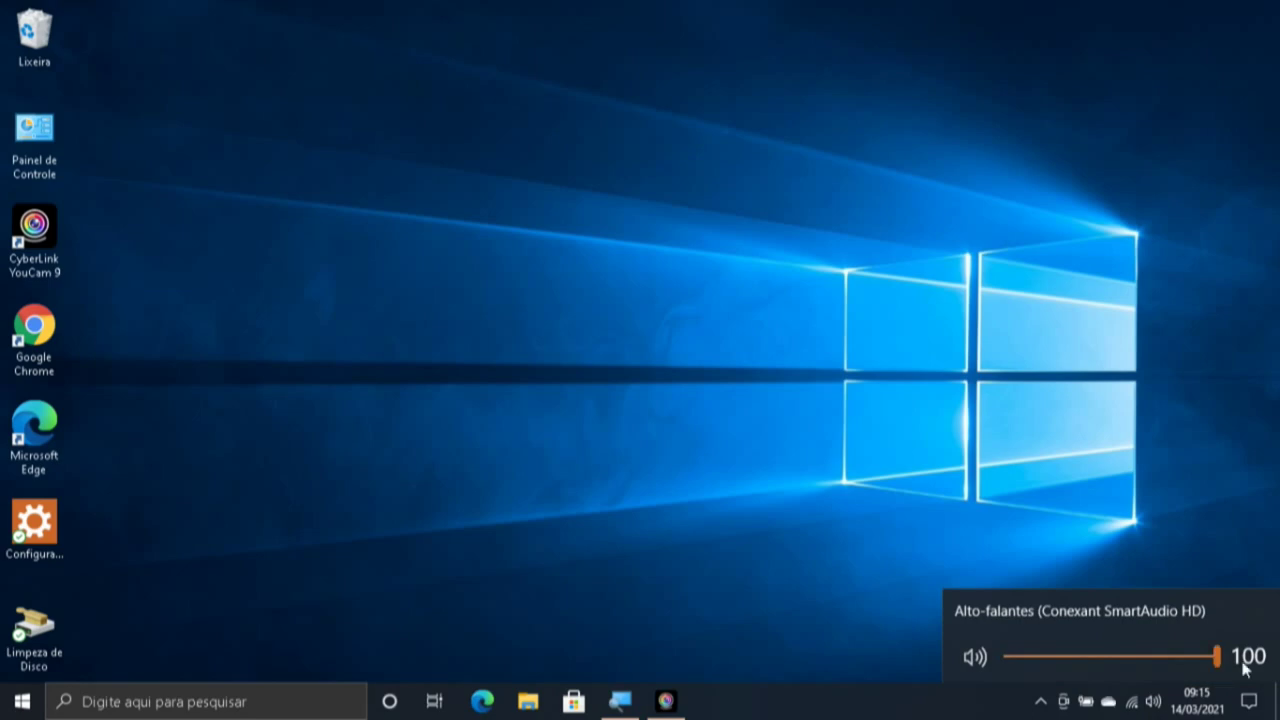
pyautogui.moveTo(1217, 659); pyautogui.dragTo(1211, 657)
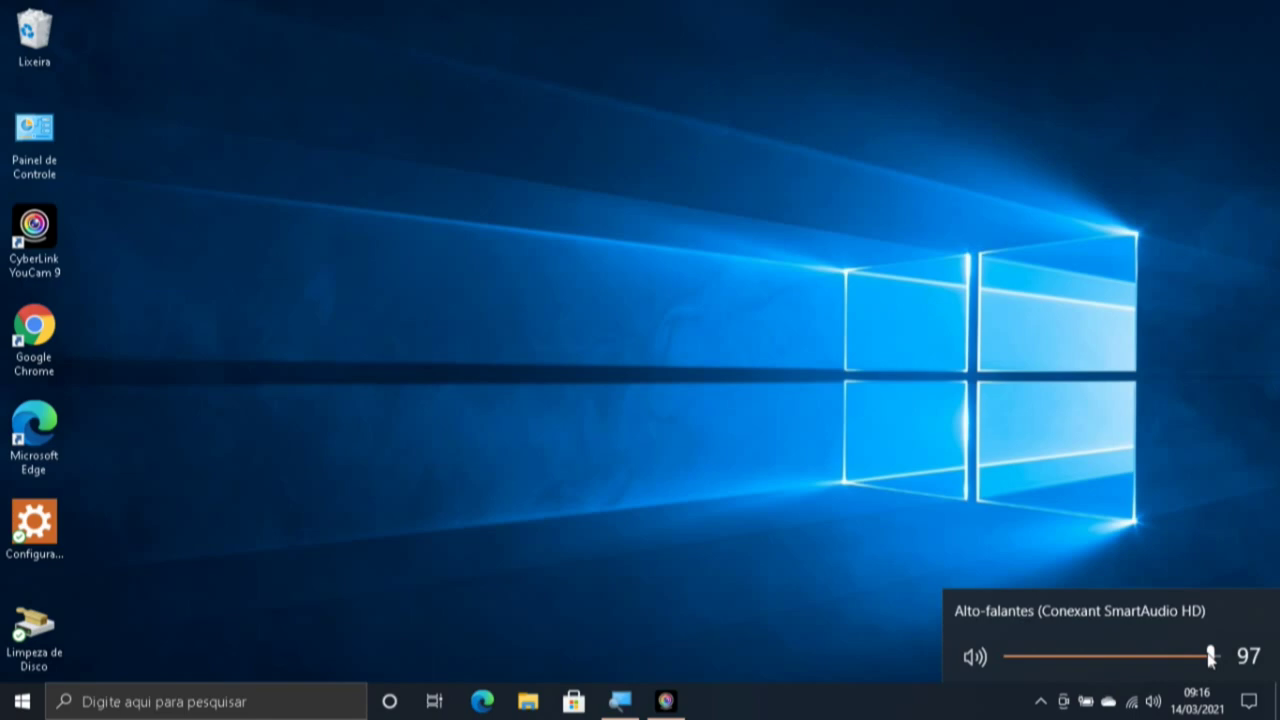
pyautogui.moveTo(1211, 657); pyautogui.dragTo(1218, 663)
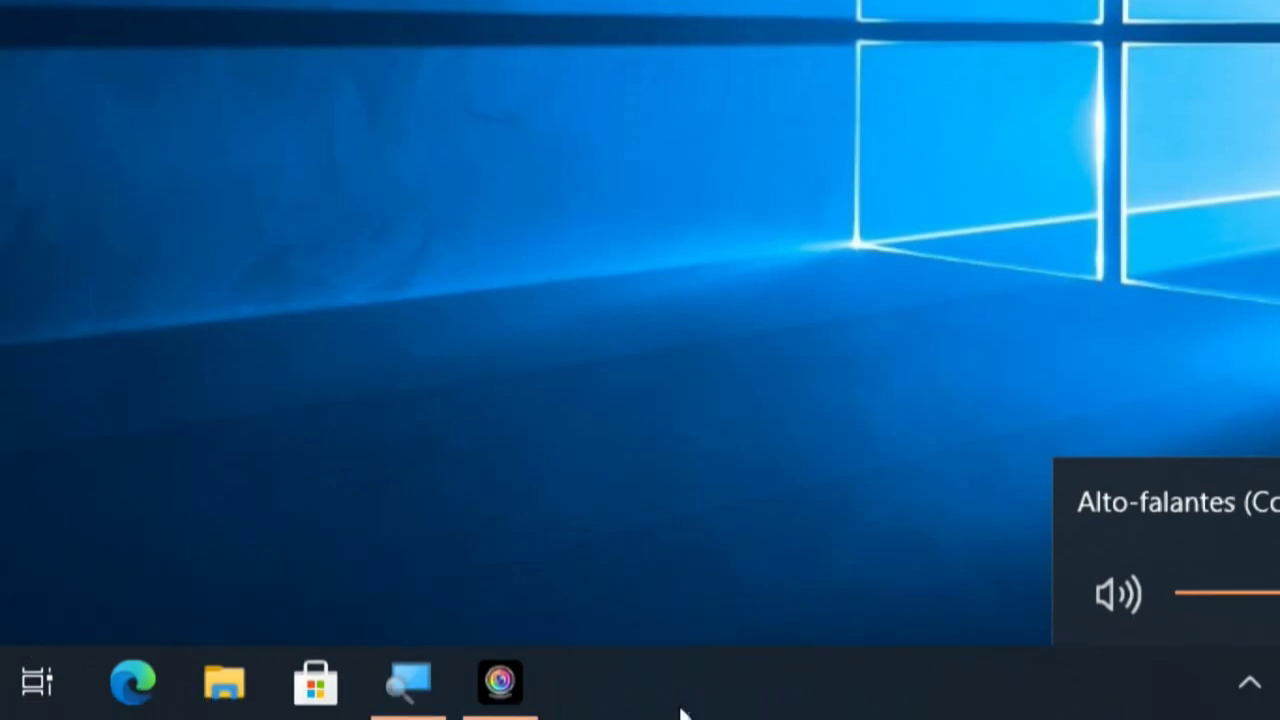
pyautogui.click(770, 690)
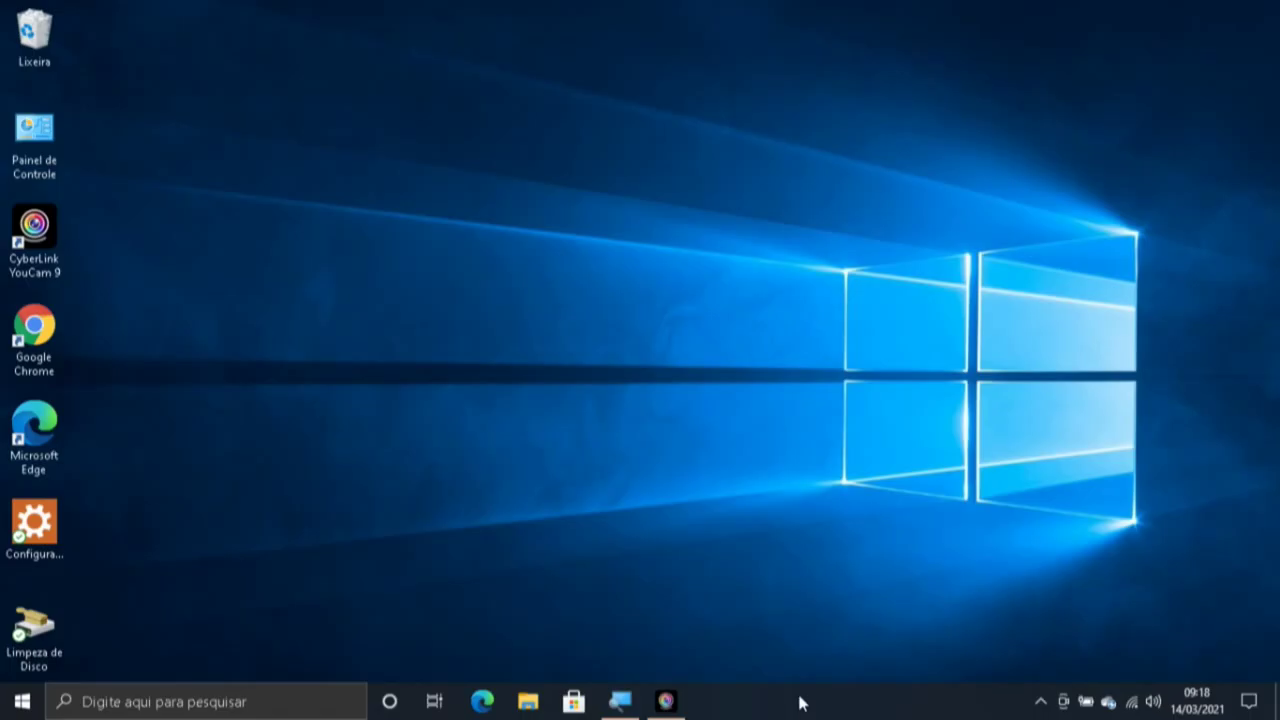
# Open the system icons list from the taskbar settings and turn the Volume icon off and on again.
pyautogui.rightClick(799, 703)
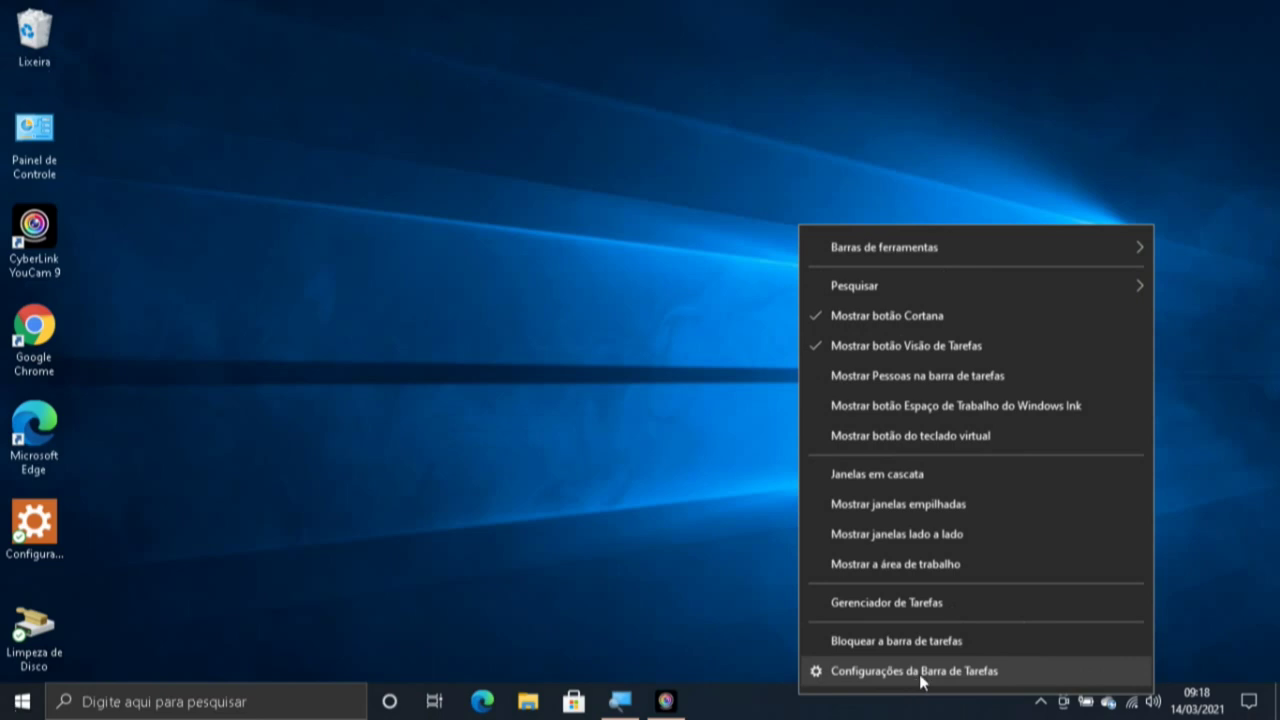
pyautogui.click(924, 679)
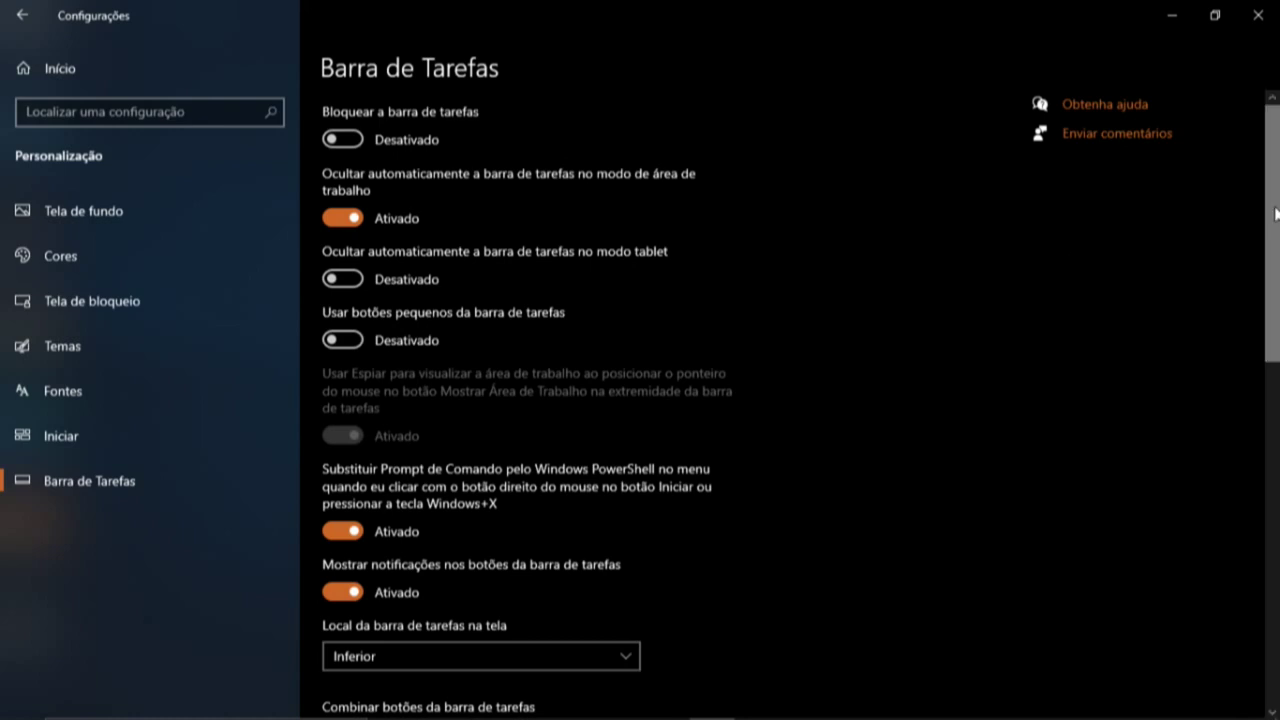
pyautogui.moveTo(1276, 212); pyautogui.dragTo(1276, 334)
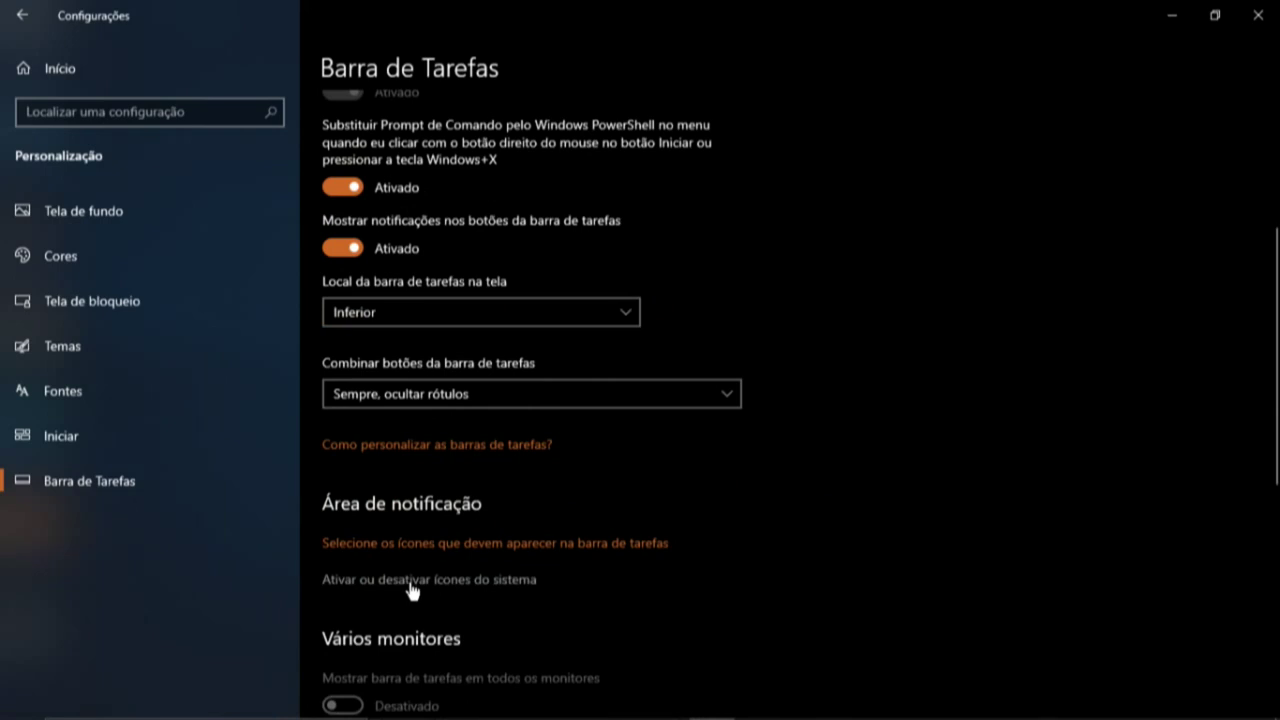
pyautogui.click(412, 580)
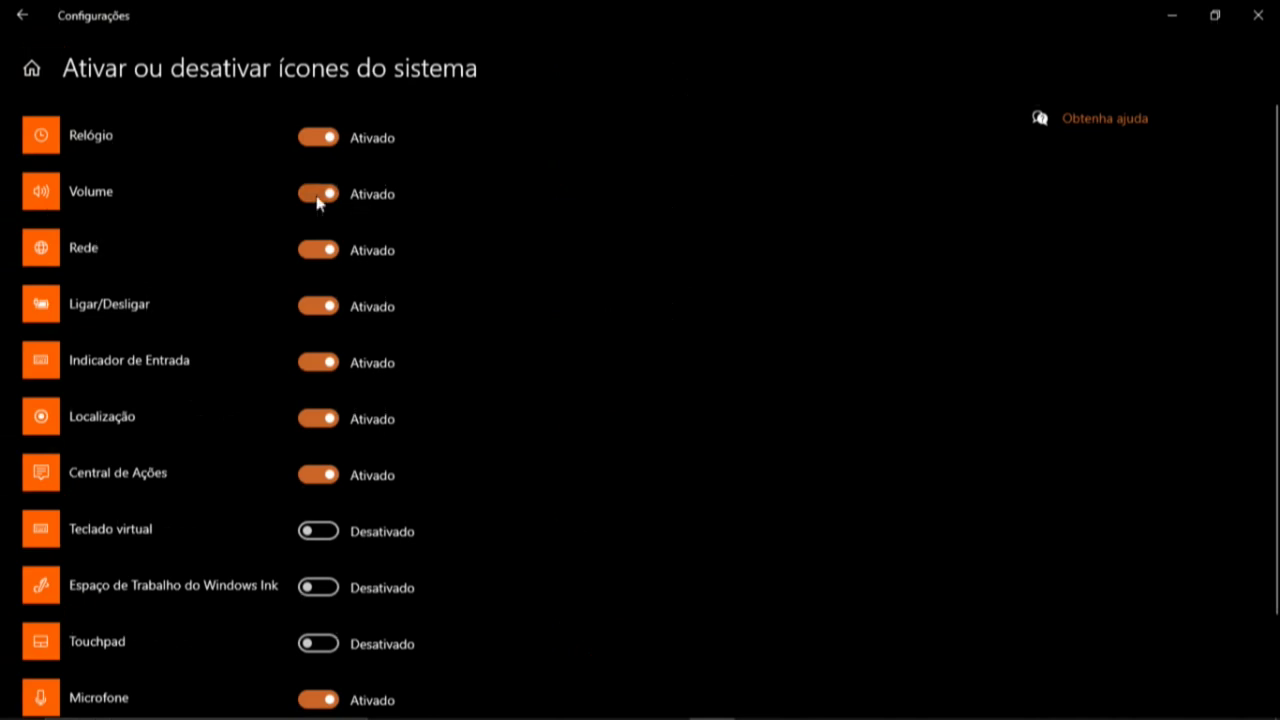
pyautogui.click(317, 196)
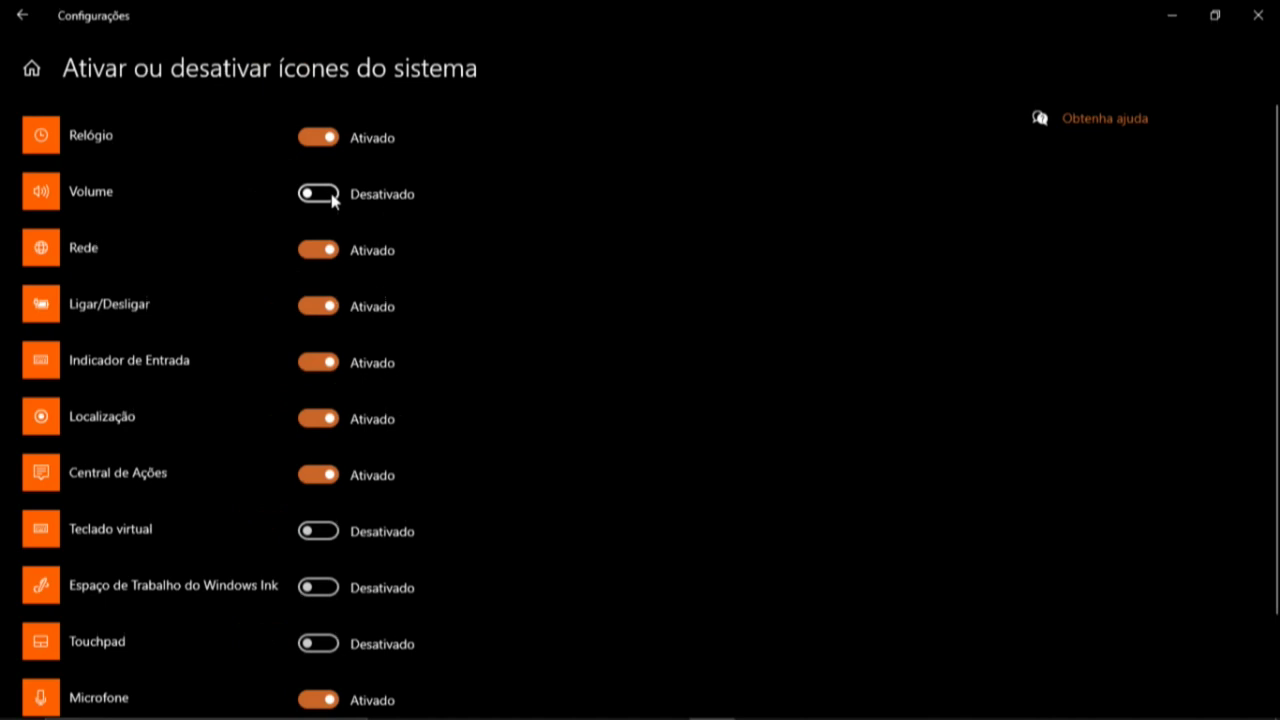
pyautogui.click(331, 196)
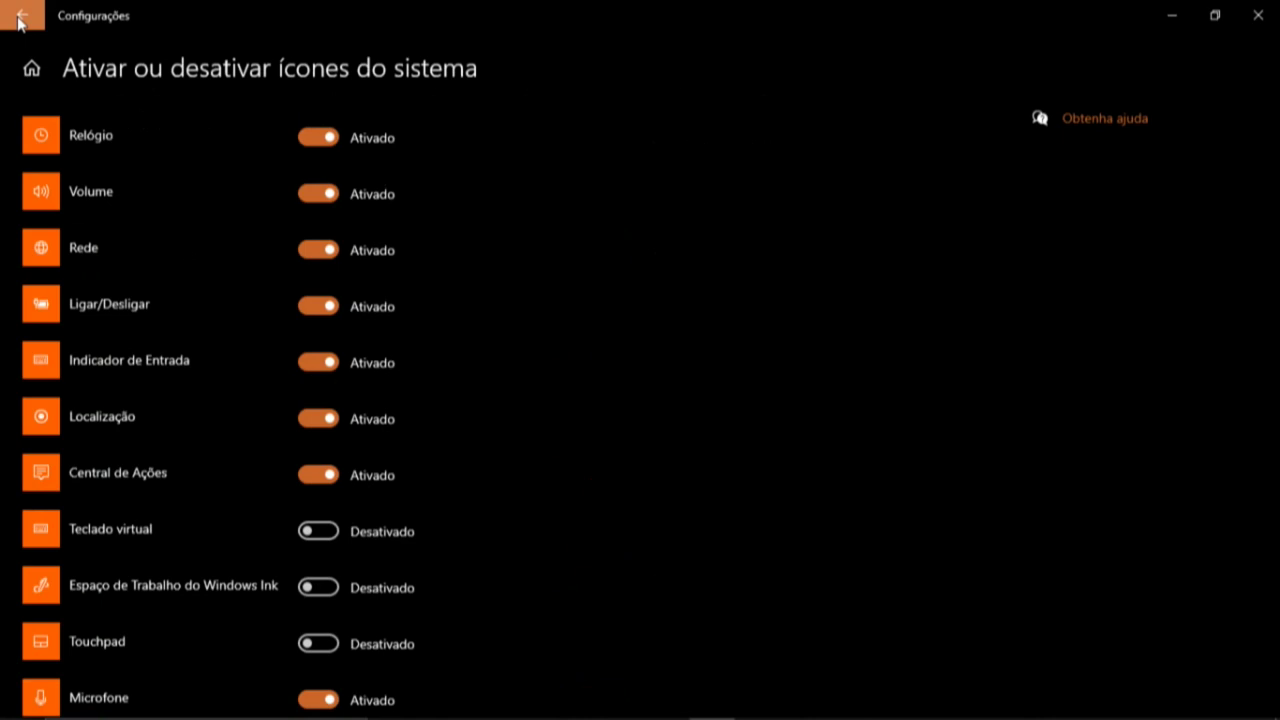
# In the selection of icons that appear on the taskbar, turn Volume off and back on.
pyautogui.click(20, 17)
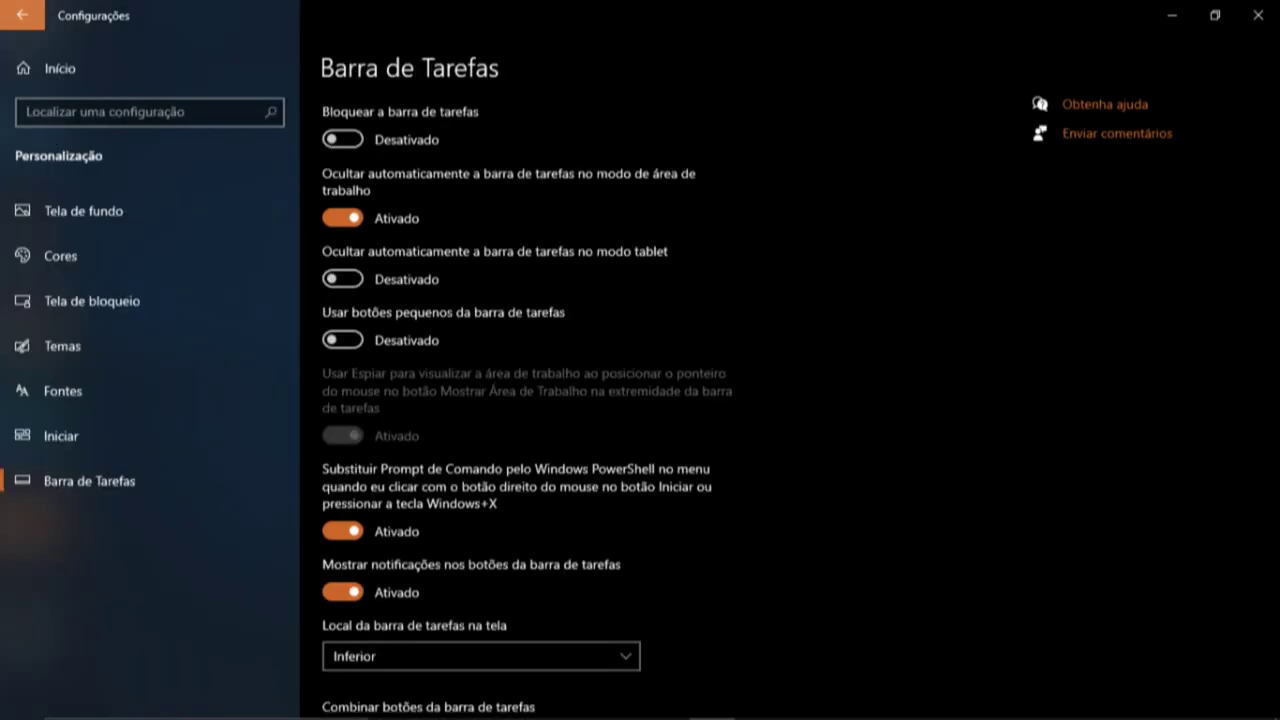
pyautogui.scroll(-6, 543, 200)
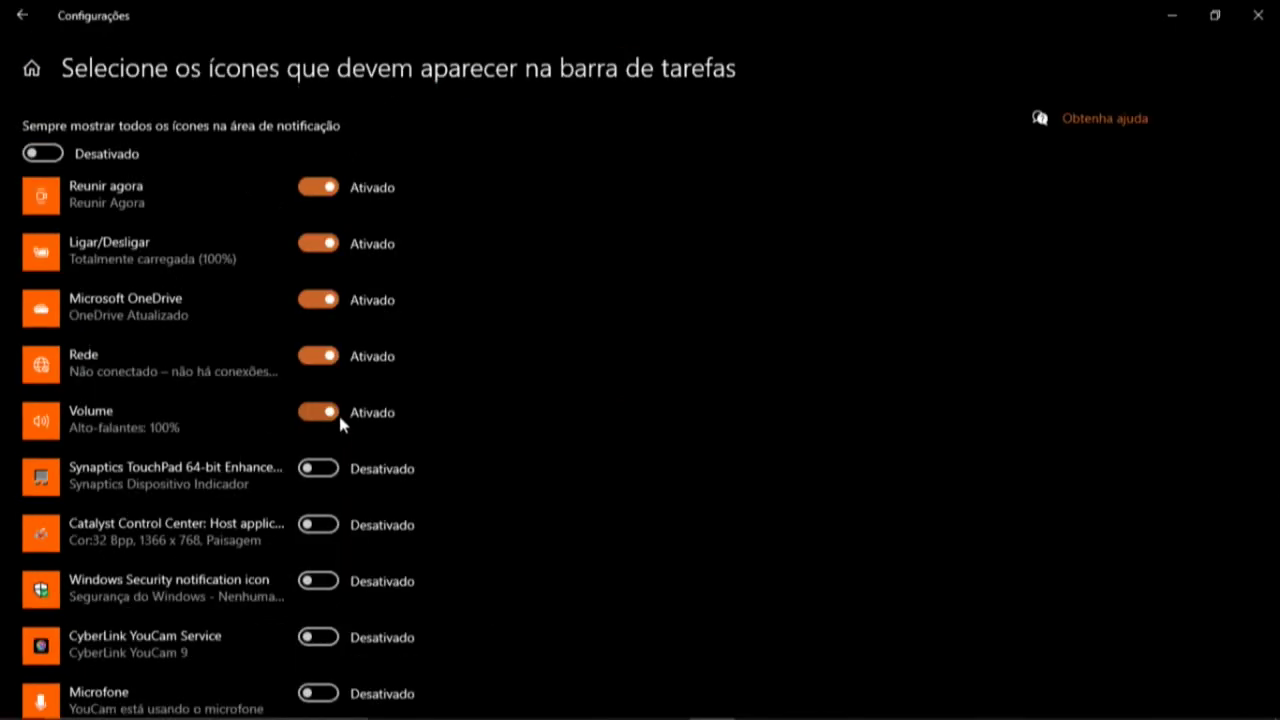
pyautogui.moveTo(940, 707)
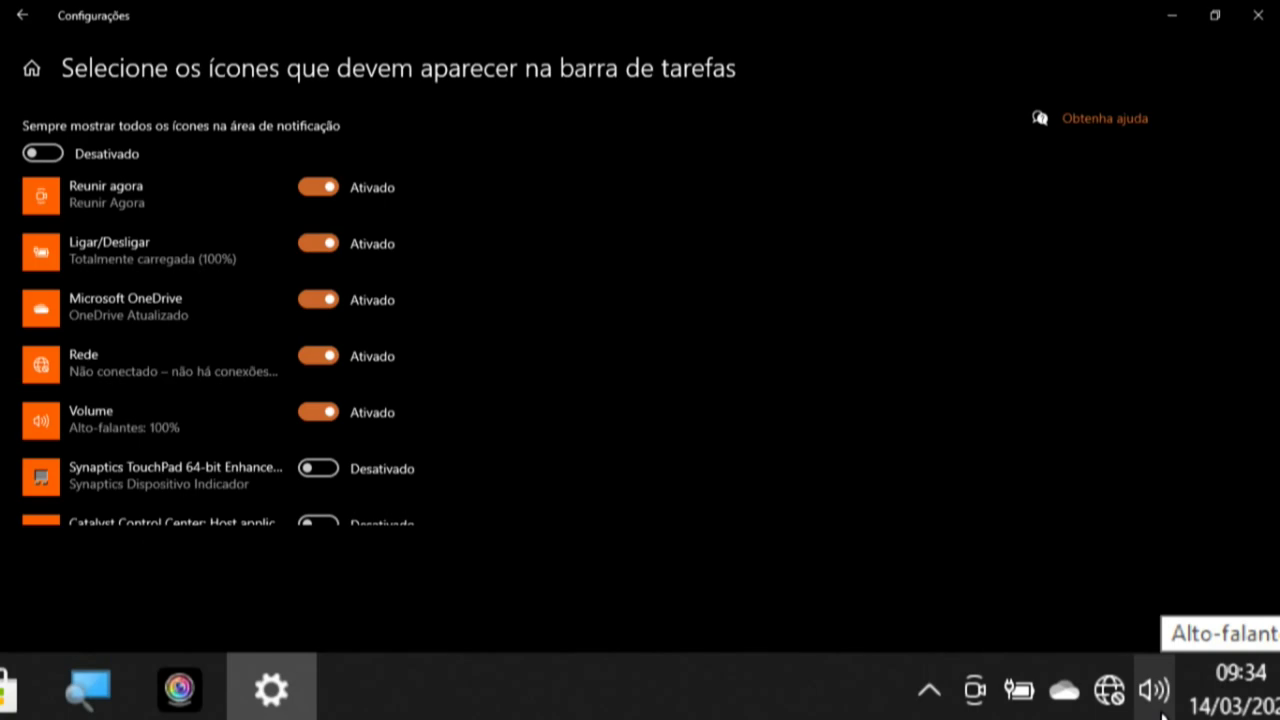
pyautogui.click(310, 414)
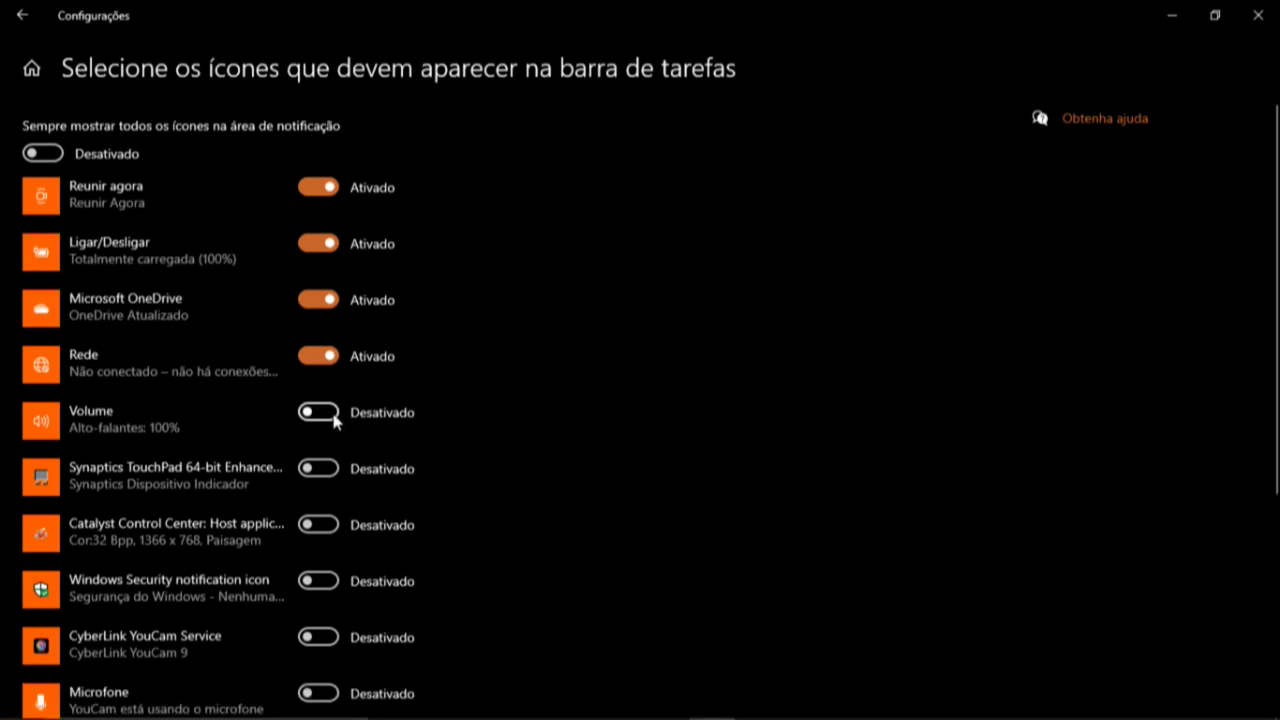
pyautogui.click(319, 412)
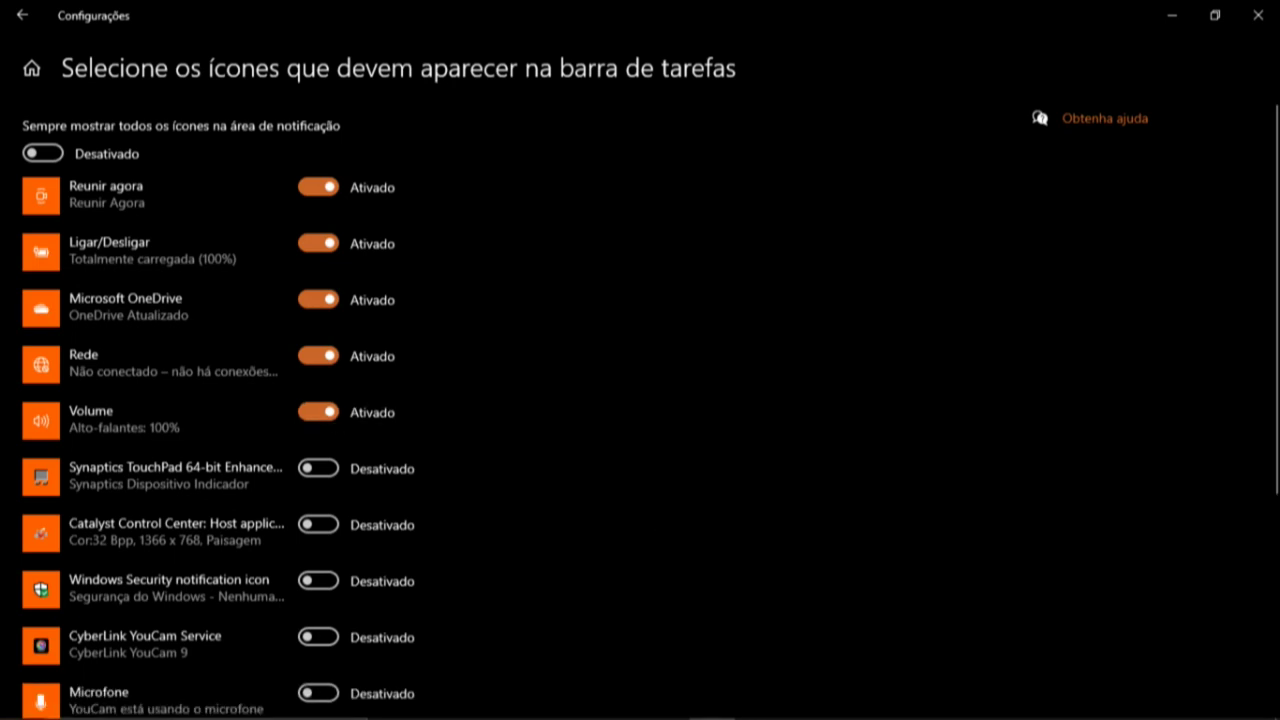
# Close the settings window, then check the speaker volume control from the taskbar and dismiss it.
pyautogui.moveTo(1060, 716)
pyautogui.click(1258, 16)
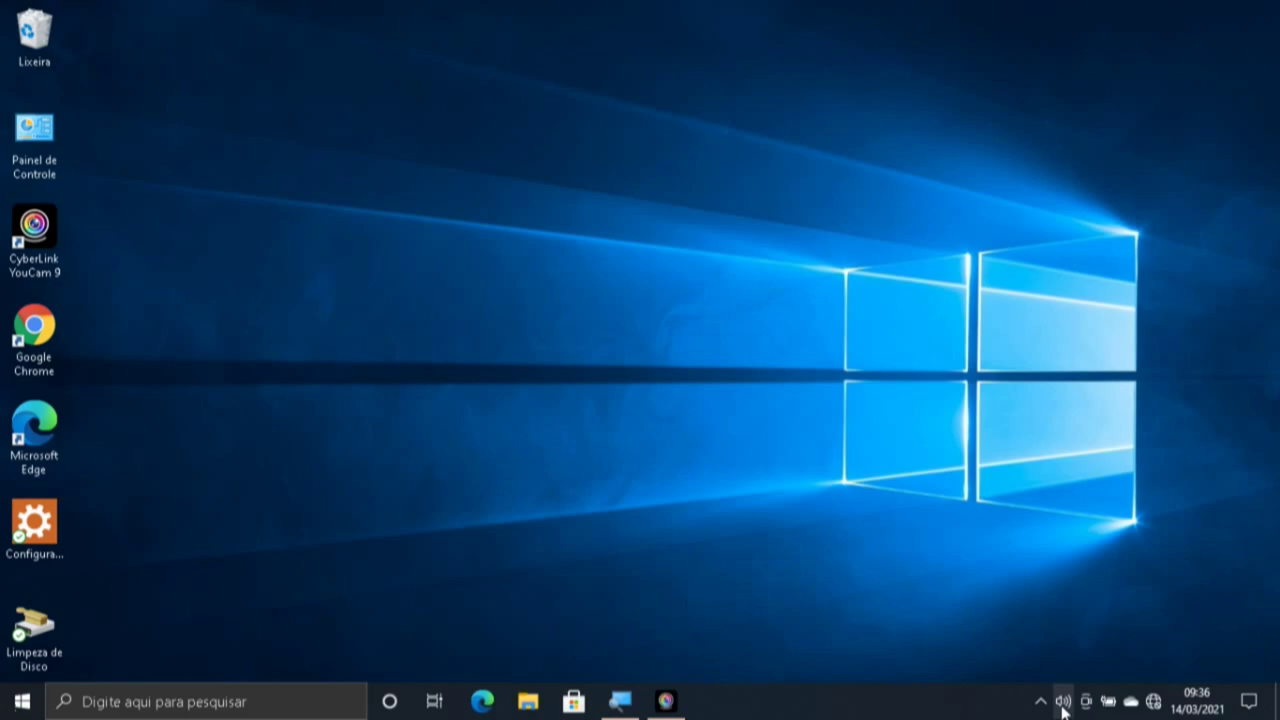
pyautogui.click(1063, 705)
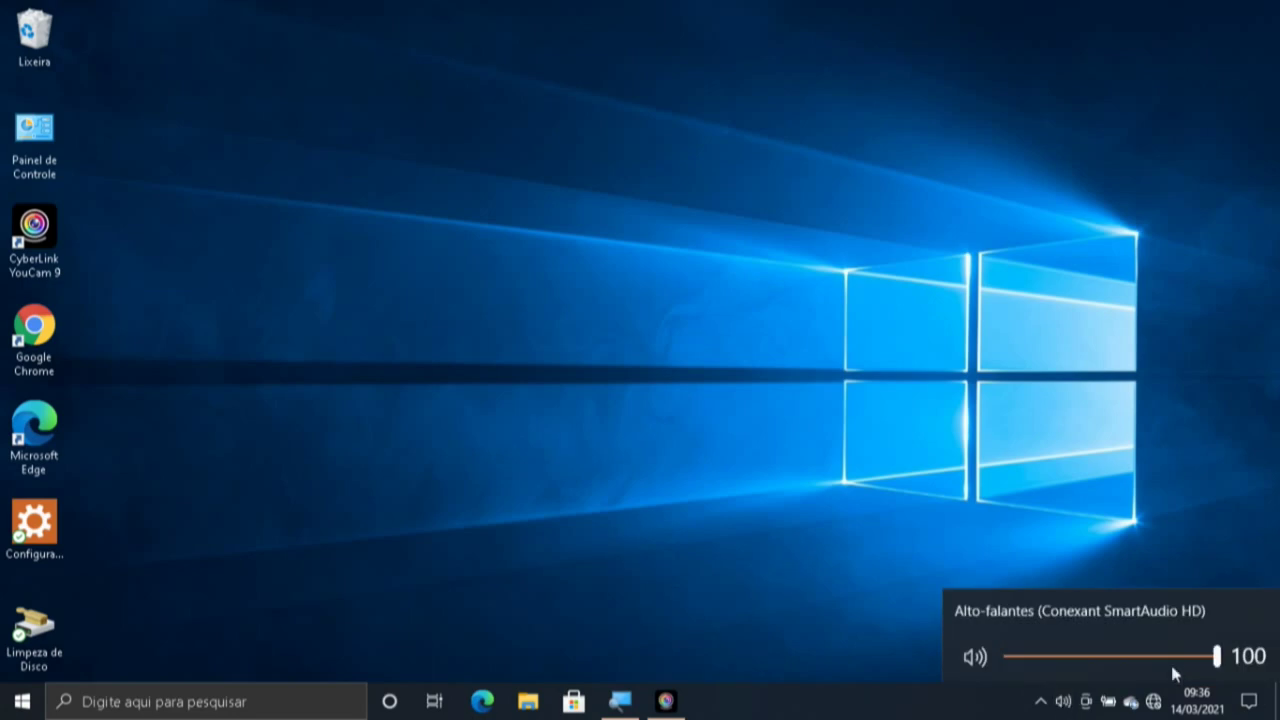
pyautogui.click(784, 582)
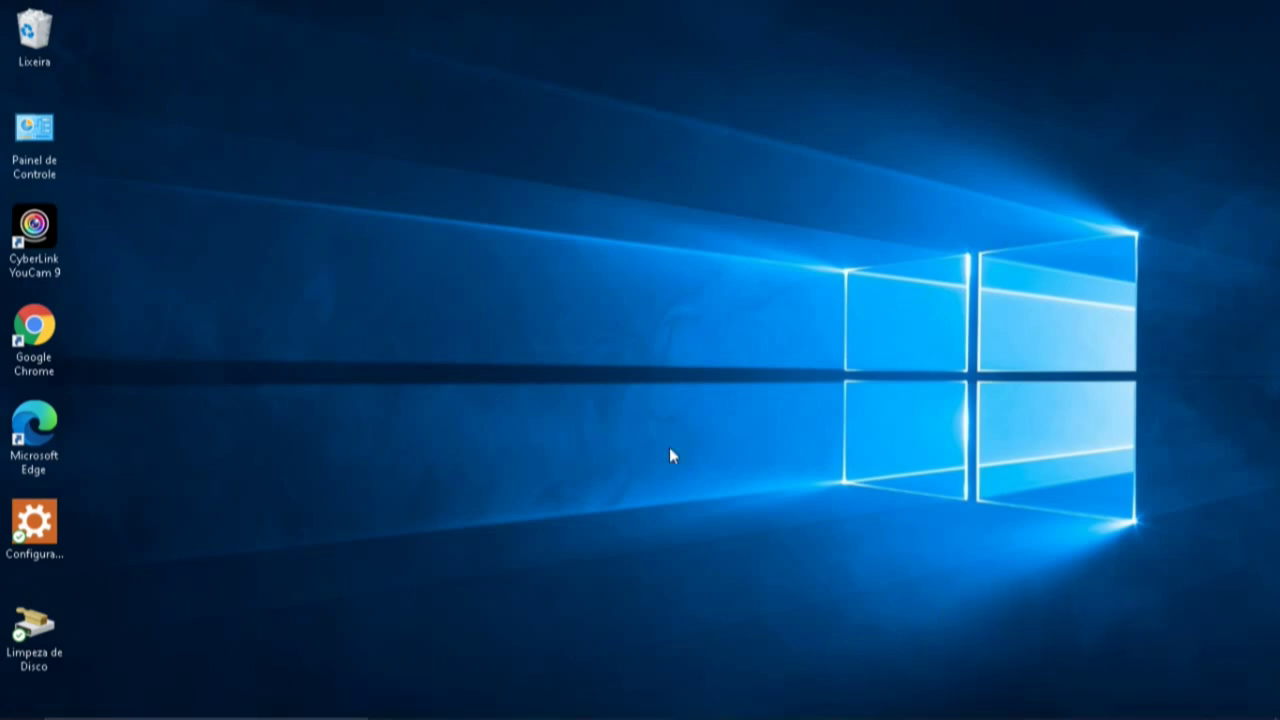